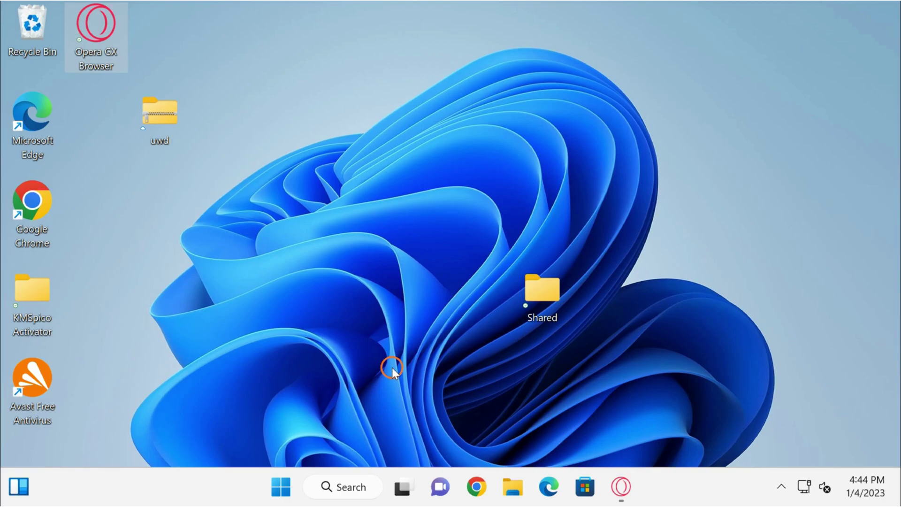
Launch Chrome from the taskbar, open an Incognito window with Ctrl+Shift+N, then close it.
{"action": "left_click", "coordinate": [479, 490]}
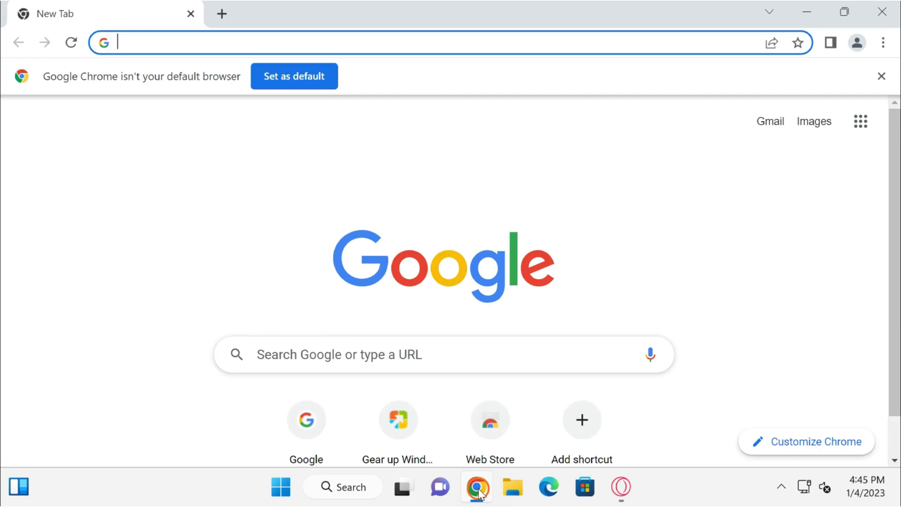
{"action": "key", "text": "ctrl+shift+n"}
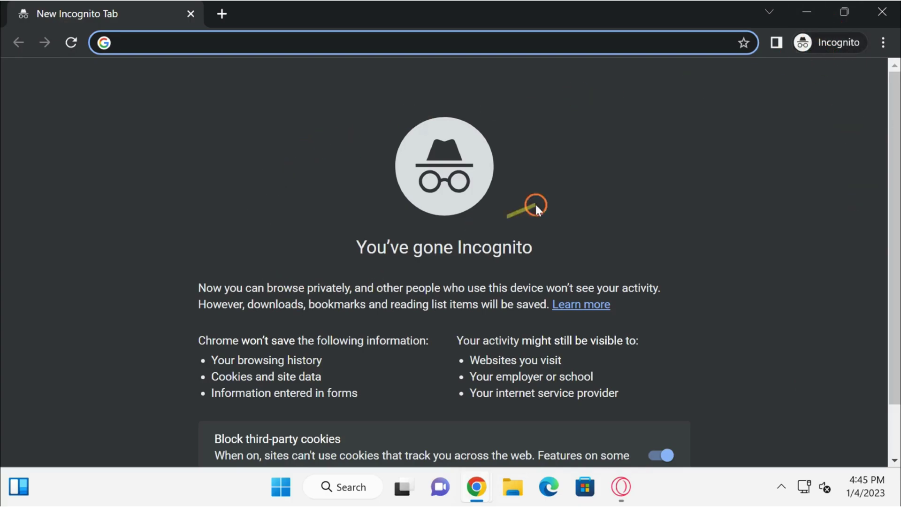
{"action": "left_click", "coordinate": [881, 17]}
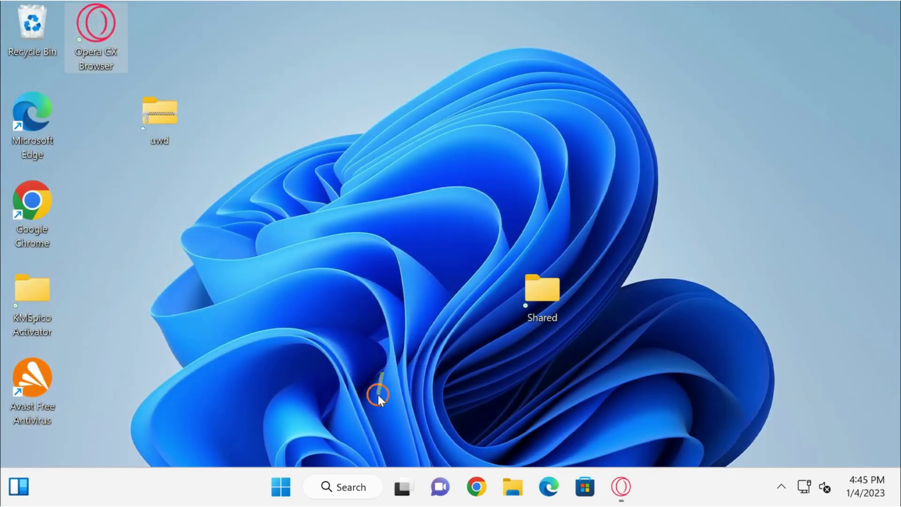
Start Registry Editor by searching 'regedit' from Start and approving the UAC prompt.
{"action": "left_click", "coordinate": [281, 486]}
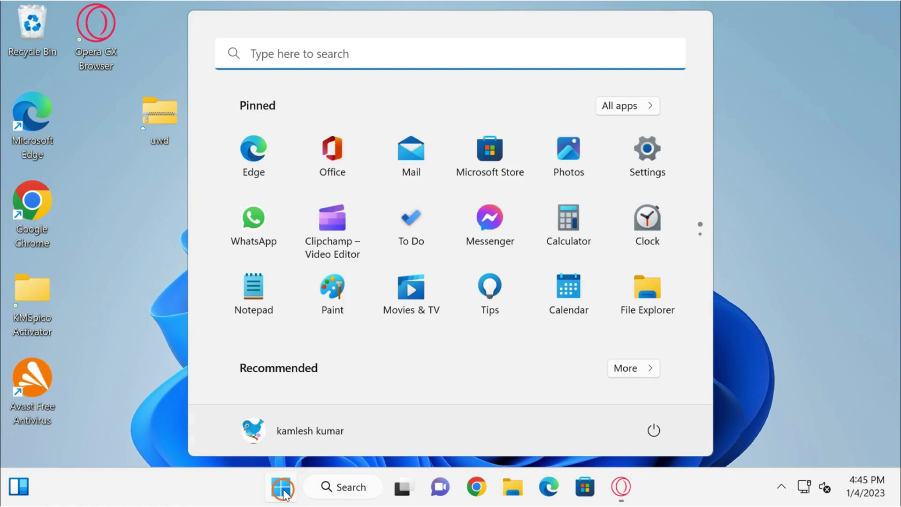
{"action": "type", "text": "reg"}
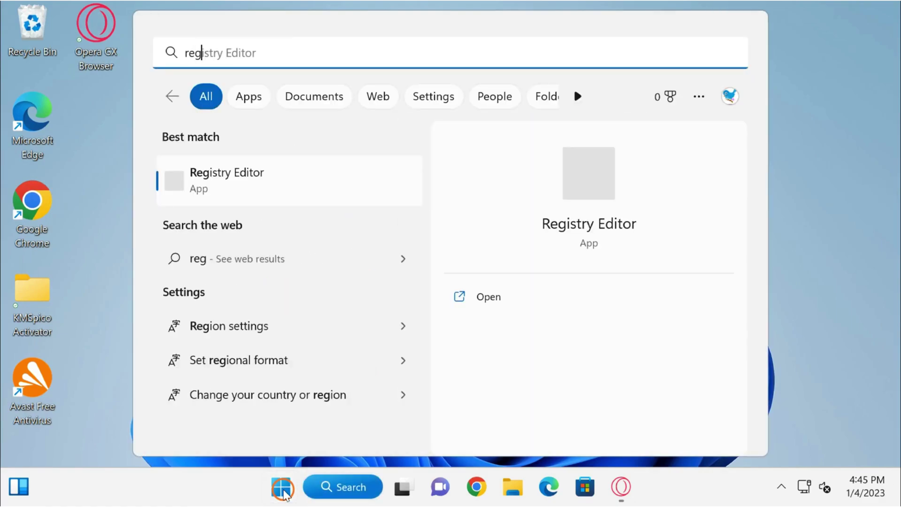
{"action": "type", "text": "edit"}
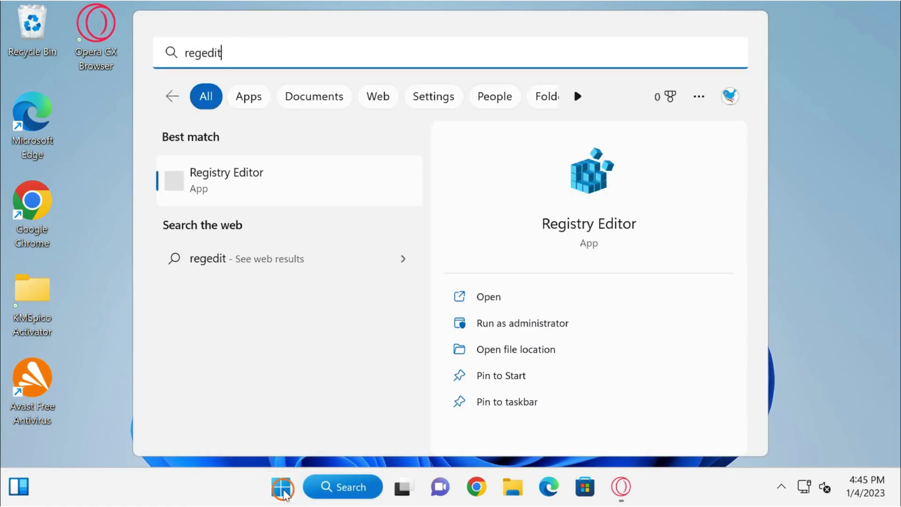
{"action": "left_click", "coordinate": [261, 193]}
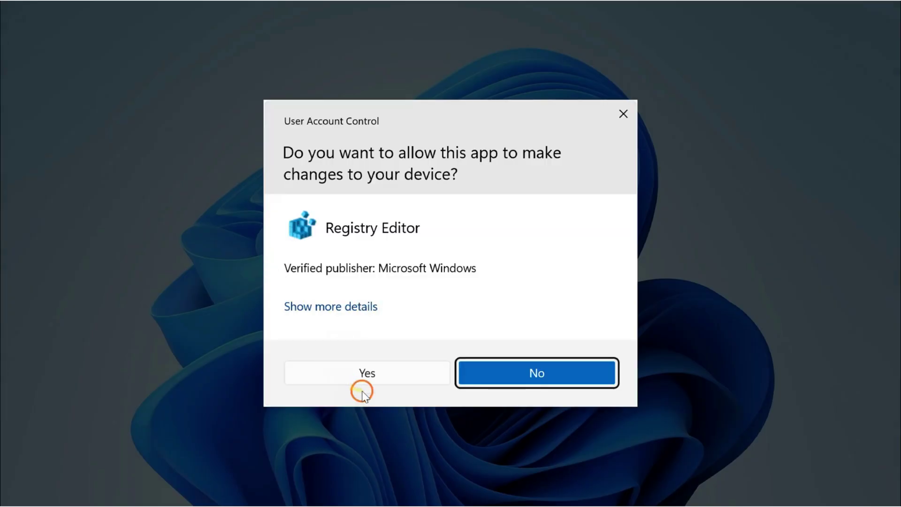
{"action": "left_click", "coordinate": [366, 372]}
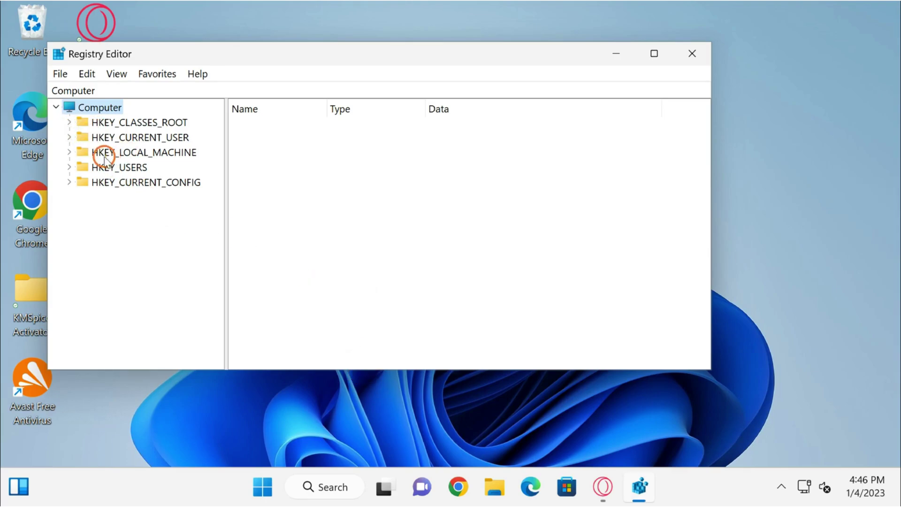
Expand HKEY_LOCAL_MACHINE > SOFTWARE > Policies and maximize the Registry Editor window.
{"action": "left_click", "coordinate": [68, 152]}
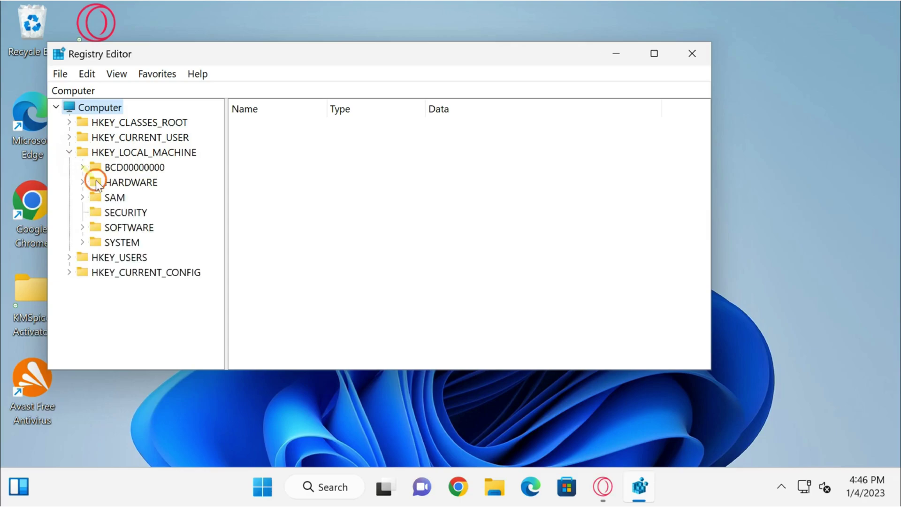
{"action": "double_click", "coordinate": [138, 229]}
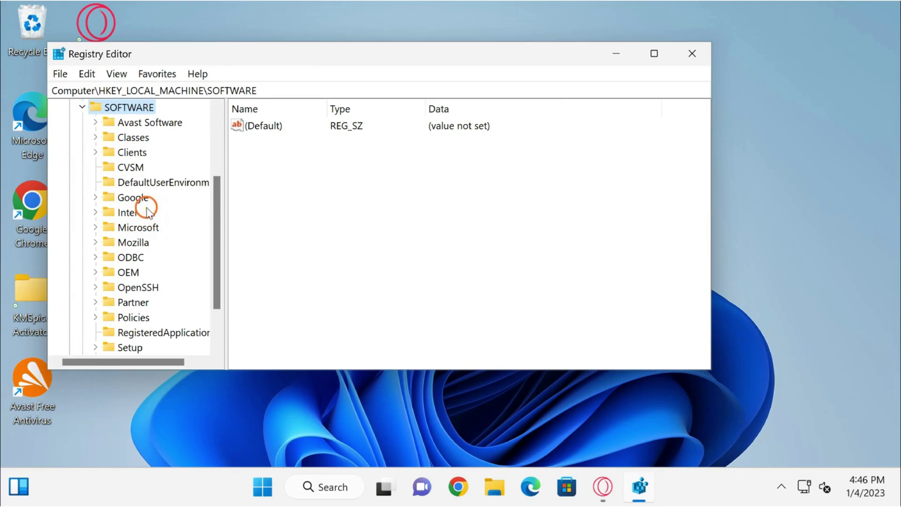
{"action": "scroll", "coordinate": [147, 234], "scroll_direction": "down", "scroll_amount": 1}
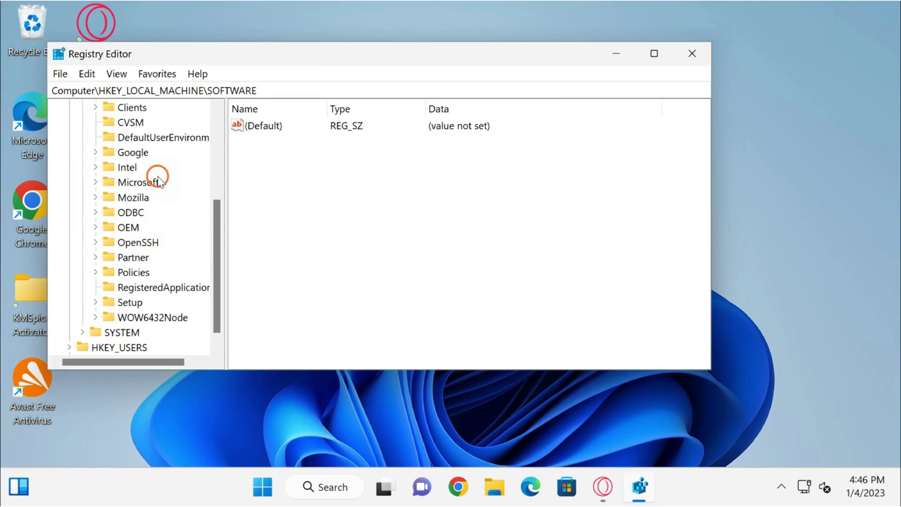
{"action": "left_click", "coordinate": [141, 273]}
{"action": "double_click", "coordinate": [140, 273]}
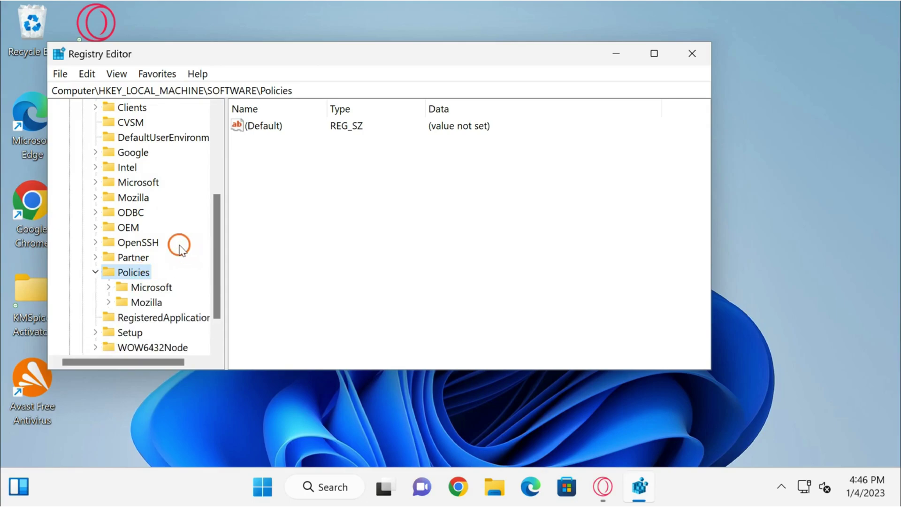
{"action": "left_click", "coordinate": [653, 54]}
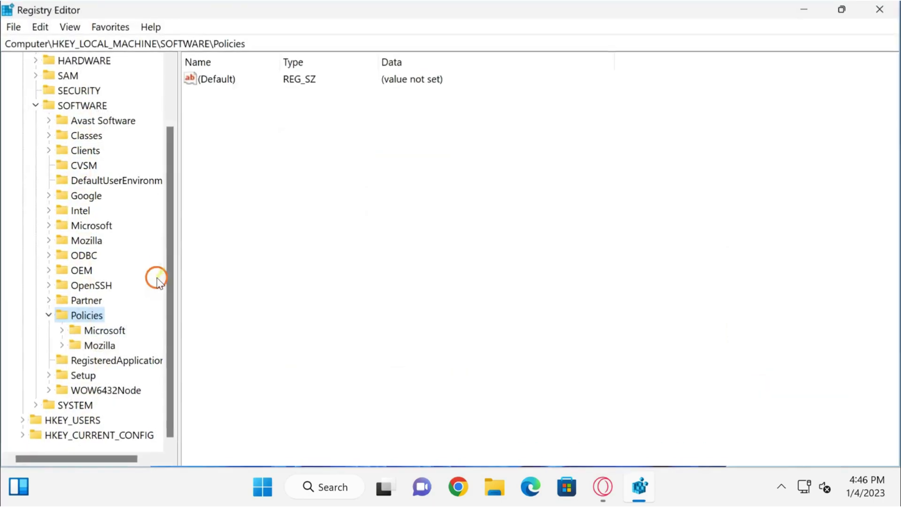
Create a new key named Google under SOFTWARE\Policies.
{"action": "right_click", "coordinate": [96, 319]}
{"action": "mouse_move", "coordinate": [136, 165]}
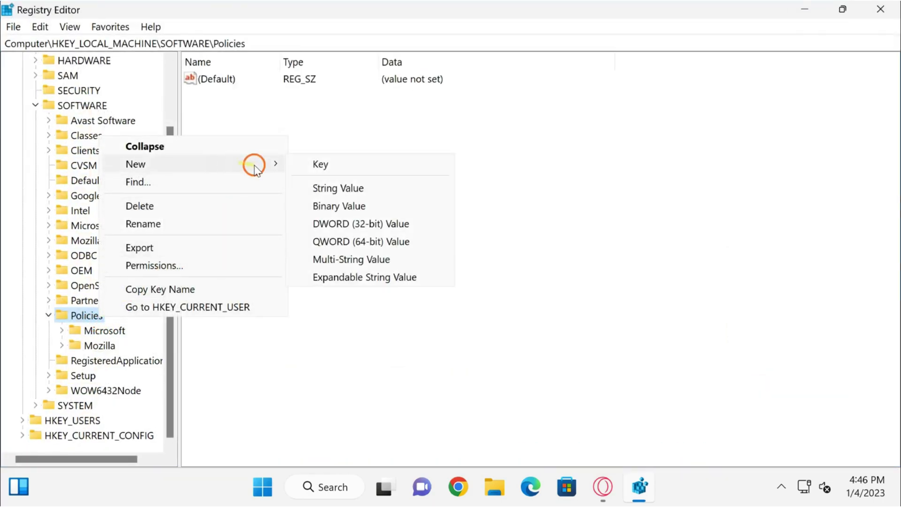
{"action": "left_click", "coordinate": [370, 168]}
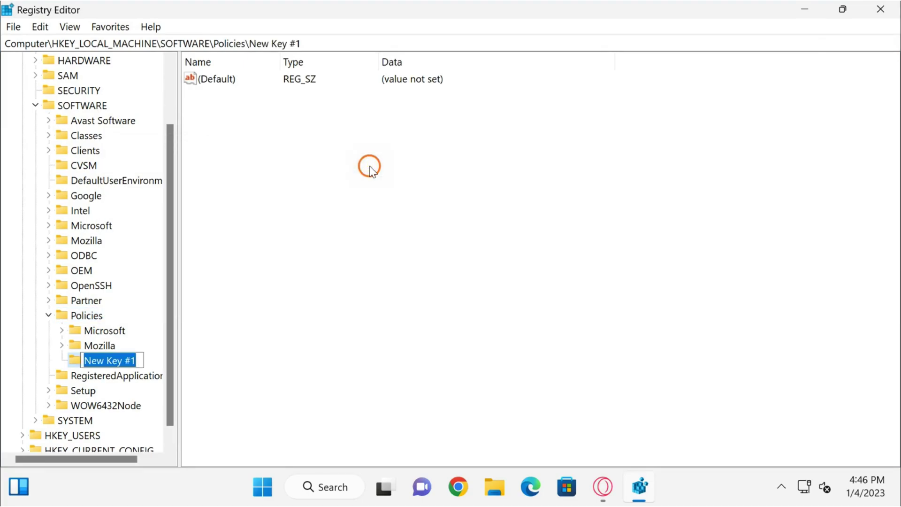
{"action": "type", "text": "G"}
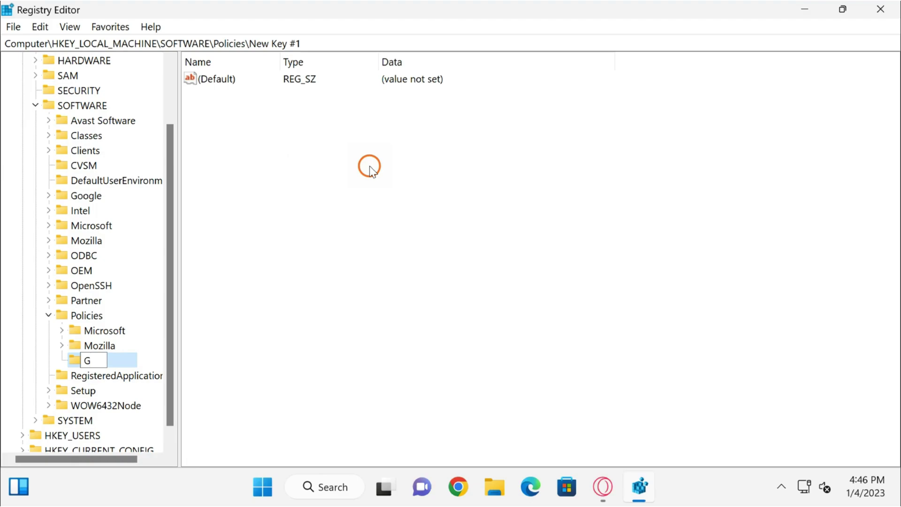
{"action": "type", "text": "oogle"}
{"action": "key", "text": "Return"}
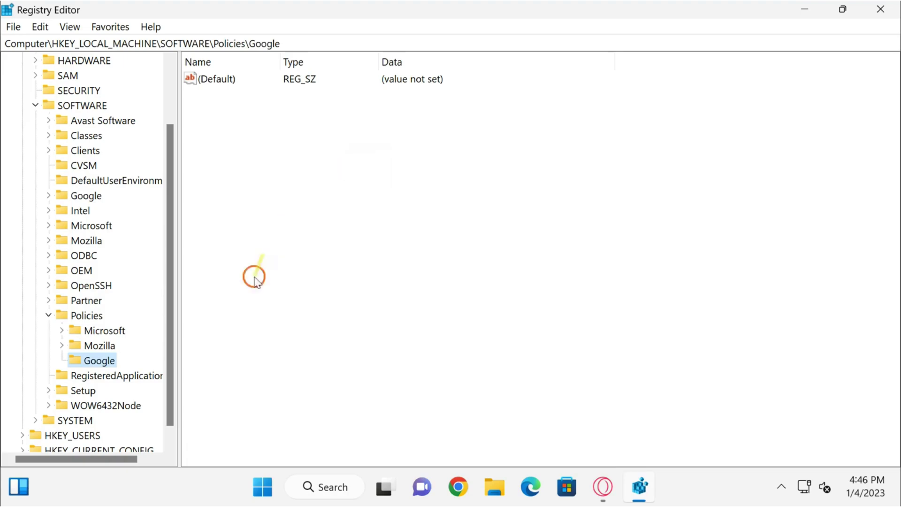
Add a subkey named Chrome under the new Google key.
{"action": "right_click", "coordinate": [111, 360]}
{"action": "left_click", "coordinate": [203, 227]}
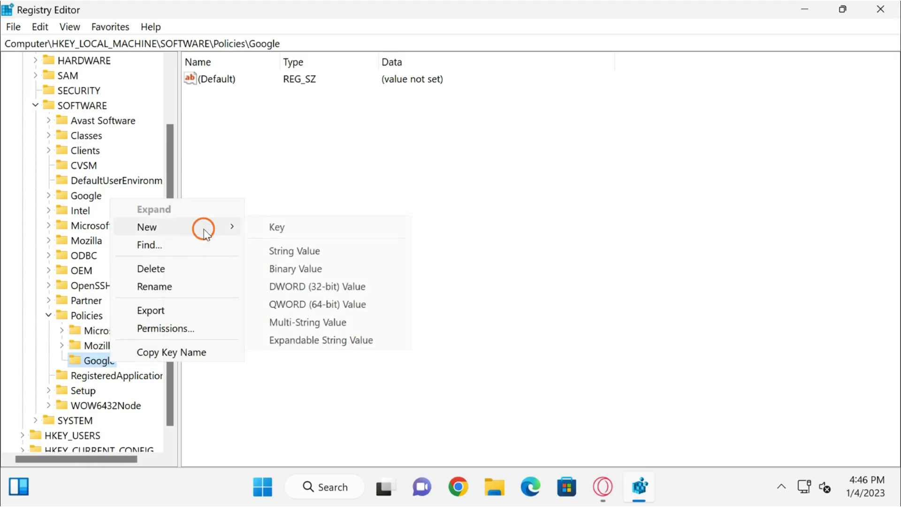
{"action": "left_click", "coordinate": [276, 228]}
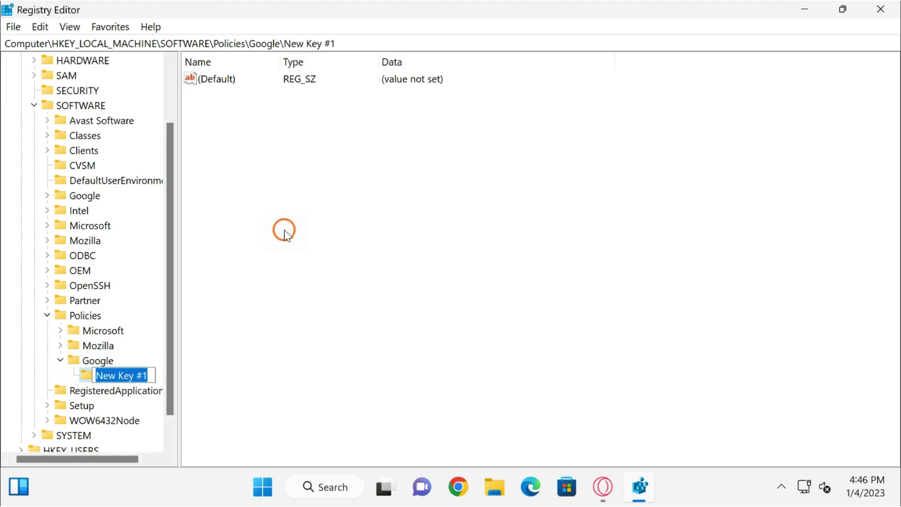
{"action": "type", "text": "C"}
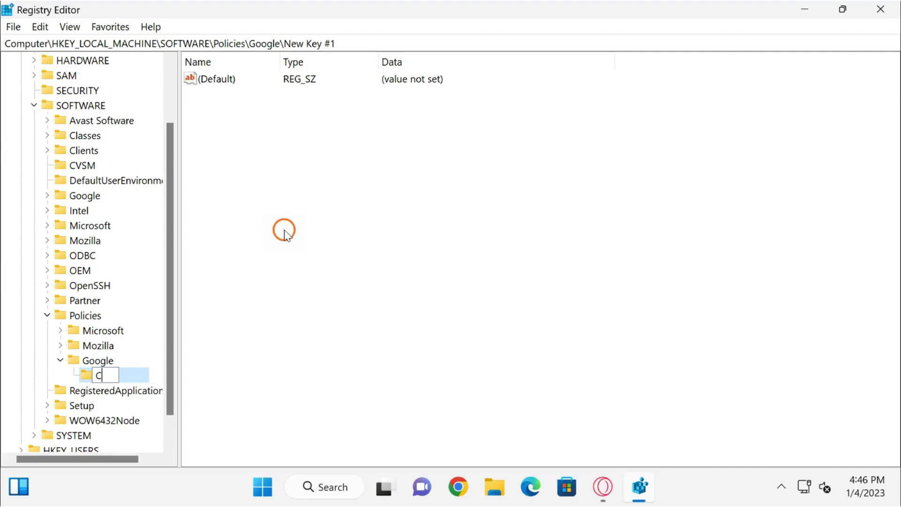
{"action": "type", "text": "hrom"}
{"action": "type", "text": "e"}
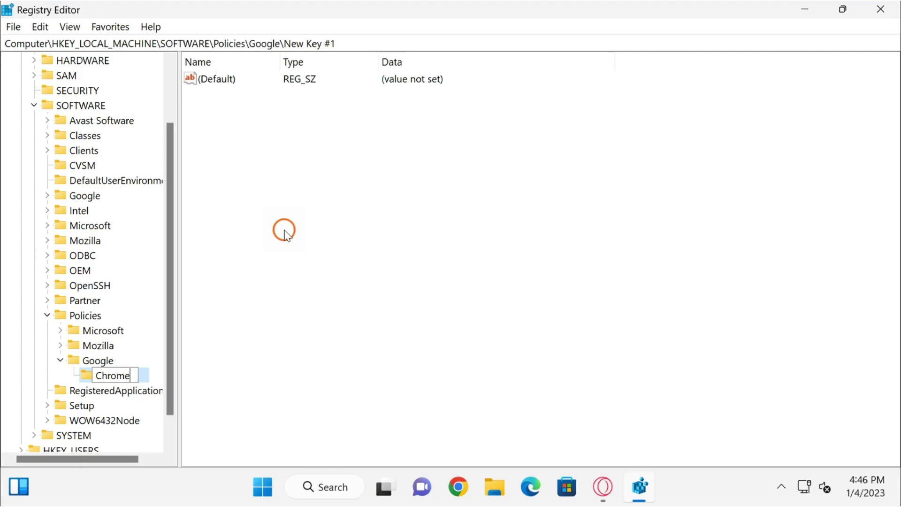
{"action": "key", "text": "Return"}
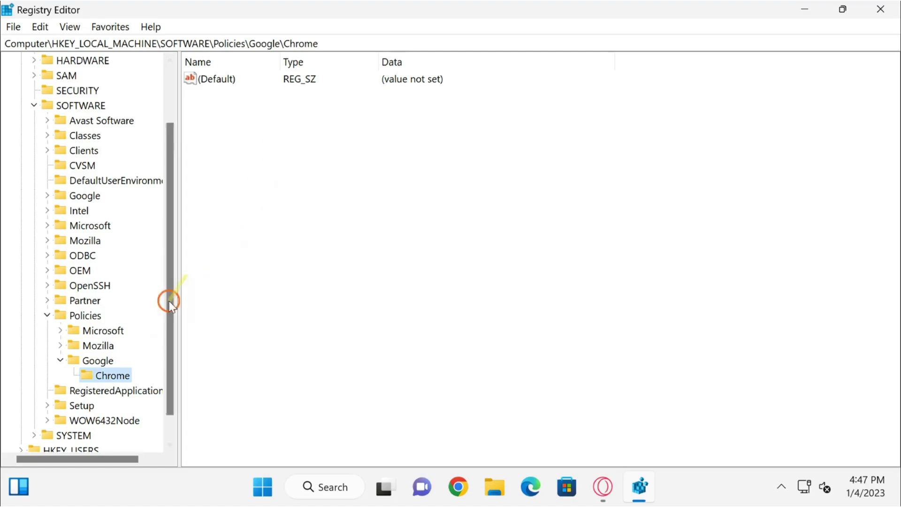
Add a DWORD (32-bit) value named IncognitoModeAvailability to the Chrome key.
{"action": "right_click", "coordinate": [115, 375]}
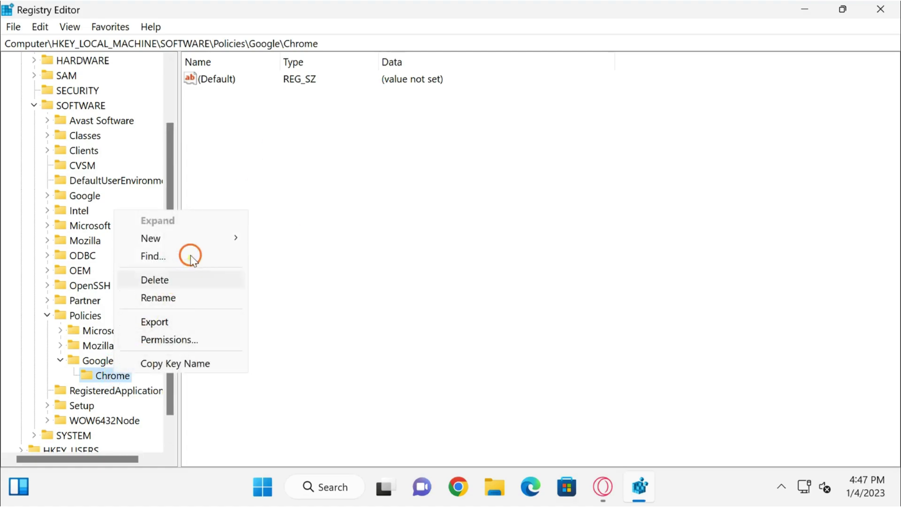
{"action": "mouse_move", "coordinate": [151, 238]}
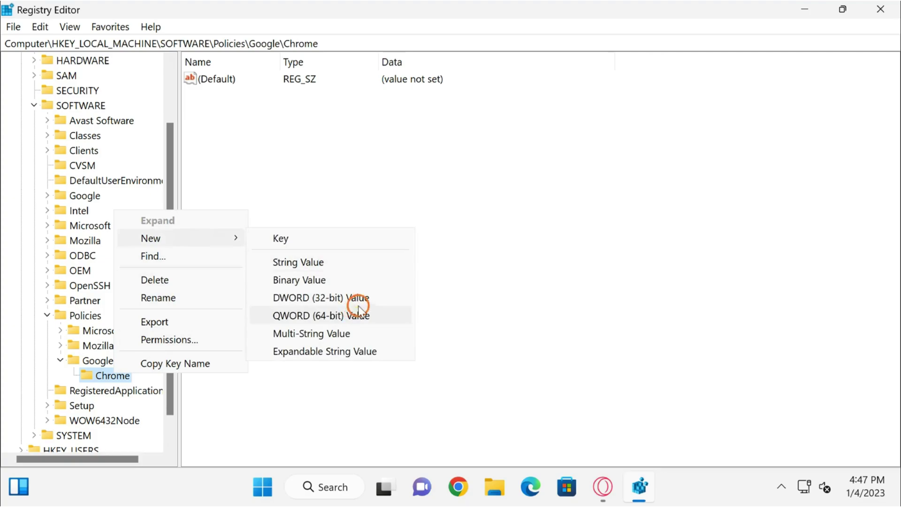
{"action": "left_click", "coordinate": [358, 300]}
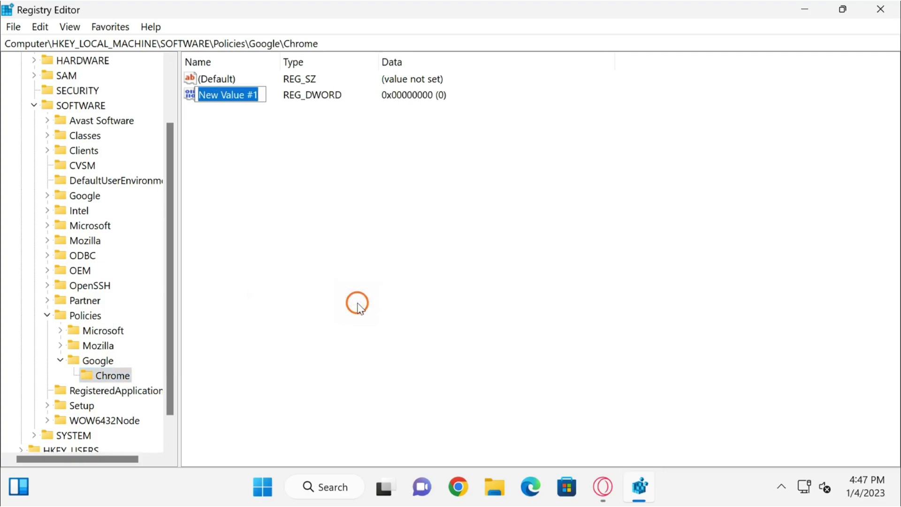
{"action": "type", "text": "In"}
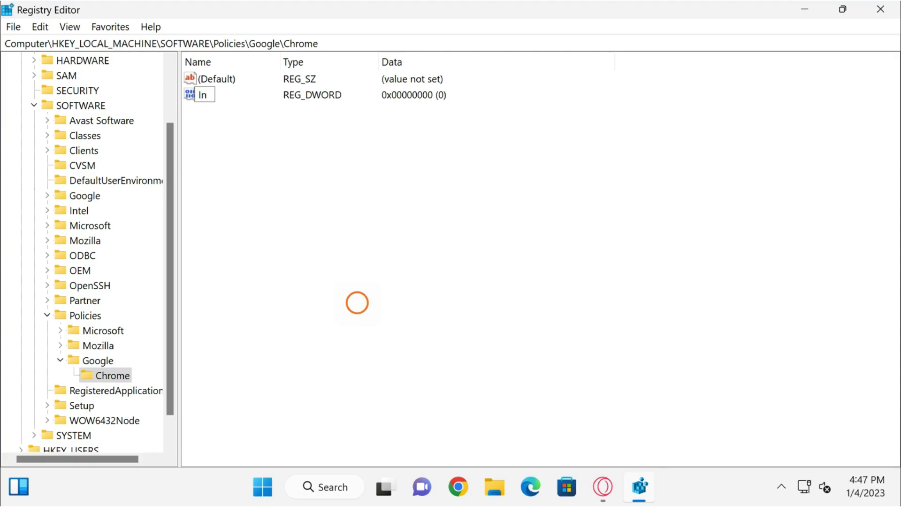
{"action": "type", "text": "c"}
{"action": "type", "text": "og"}
{"action": "type", "text": "nito"}
{"action": "type", "text": "M"}
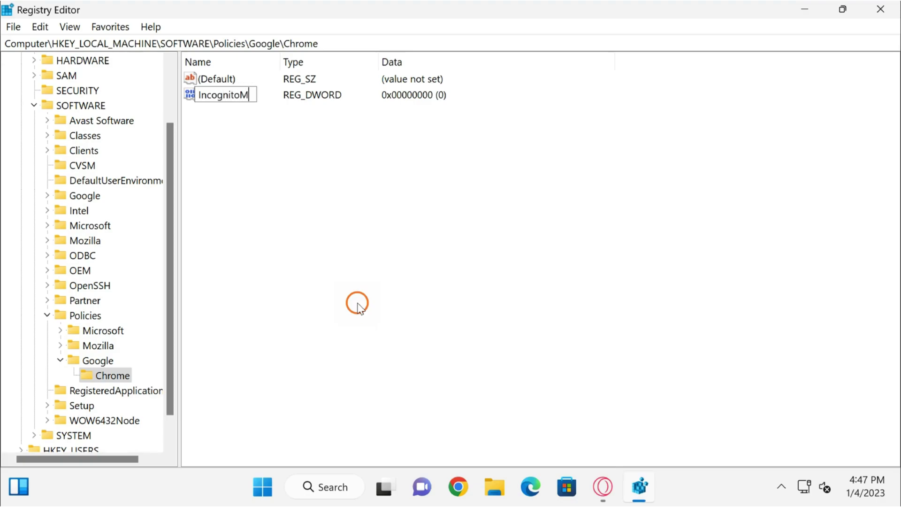
{"action": "type", "text": "ode"}
{"action": "type", "text": "Ava"}
{"action": "type", "text": "i"}
{"action": "type", "text": "labi"}
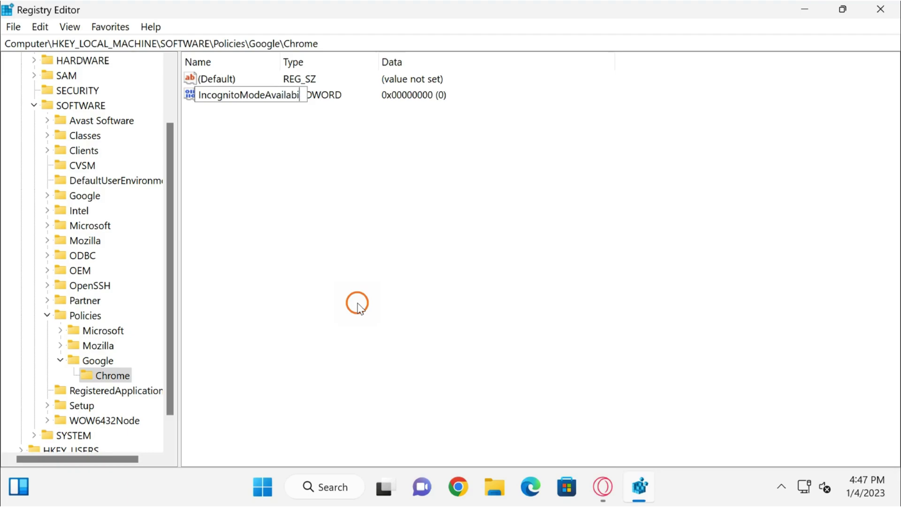
{"action": "type", "text": "lity"}
{"action": "key", "text": "Return"}
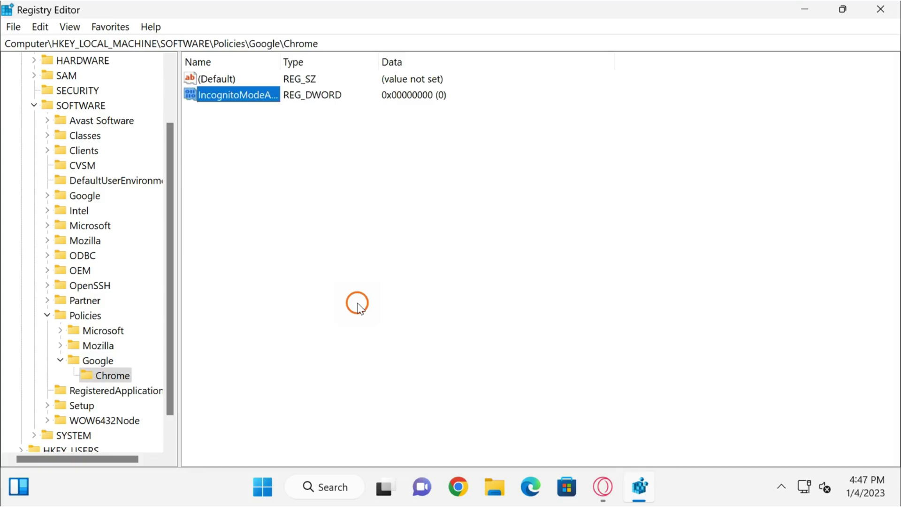
Widen the Name column and set IncognitoModeAvailability's value data to 2.
{"action": "double_click", "coordinate": [277, 58]}
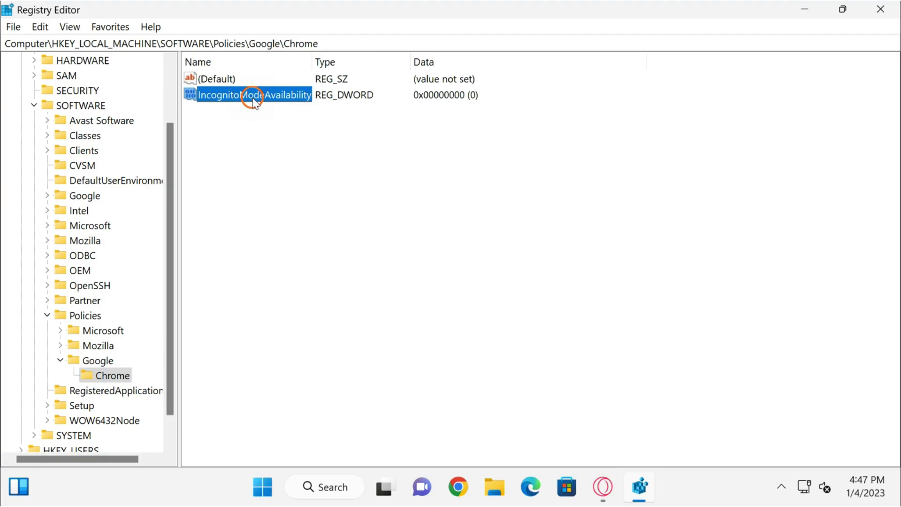
{"action": "double_click", "coordinate": [253, 101]}
{"action": "left_click_drag", "start_coordinate": [207, 80], "coordinate": [320, 104]}
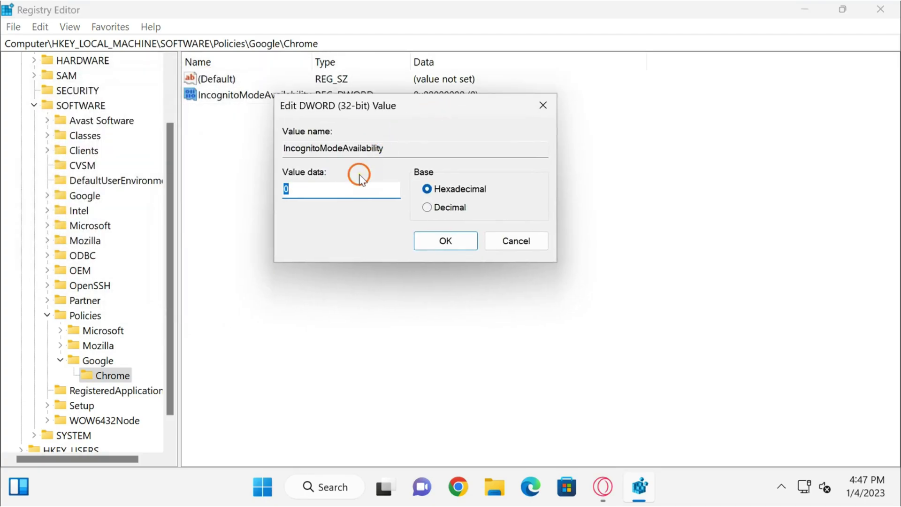
{"action": "type", "text": "2"}
{"action": "left_click", "coordinate": [307, 190]}
{"action": "left_click_drag", "start_coordinate": [307, 190], "coordinate": [262, 190]}
{"action": "left_click", "coordinate": [446, 249]}
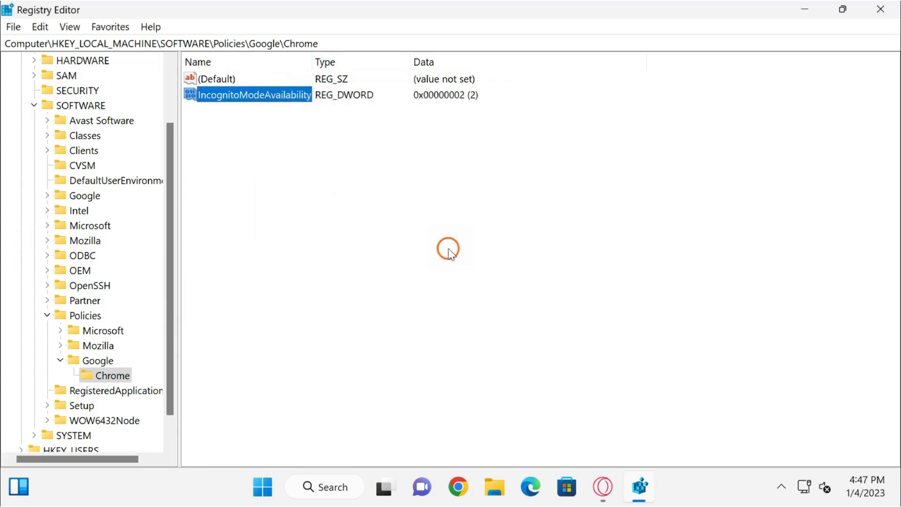
Close Registry Editor and launch Chrome from the taskbar to test the policy.
{"action": "left_click", "coordinate": [881, 10]}
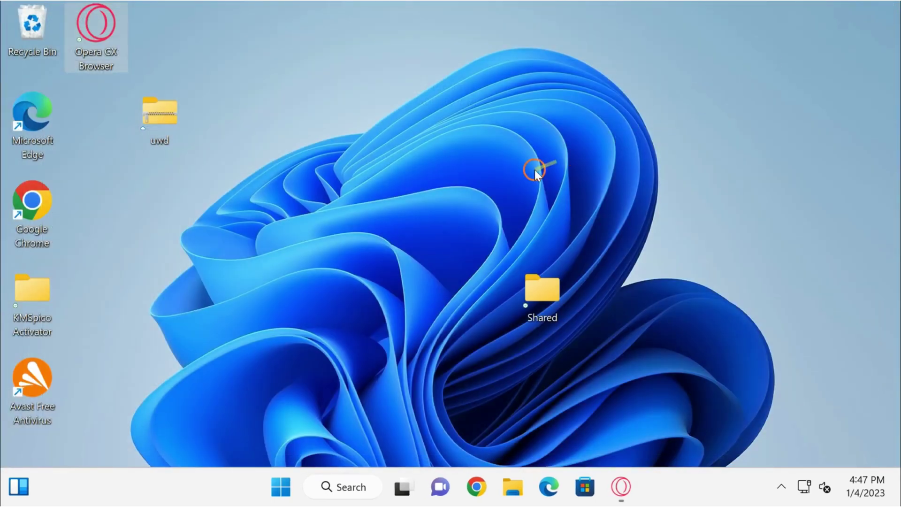
{"action": "left_click", "coordinate": [477, 483]}
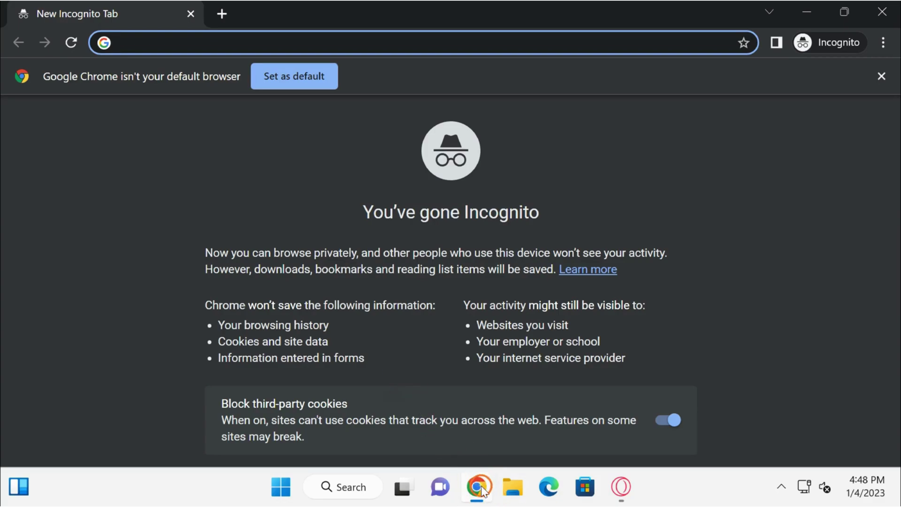
{"action": "right_click", "coordinate": [482, 490]}
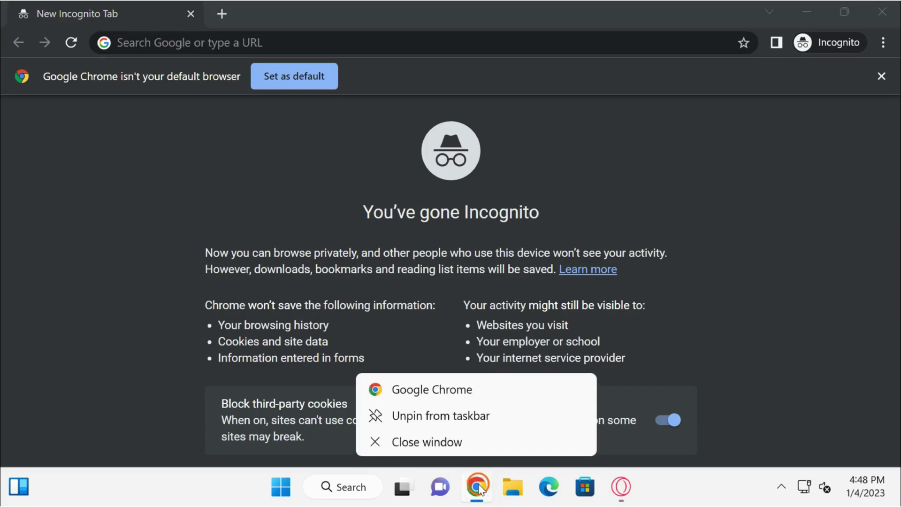
{"action": "left_click", "coordinate": [146, 201]}
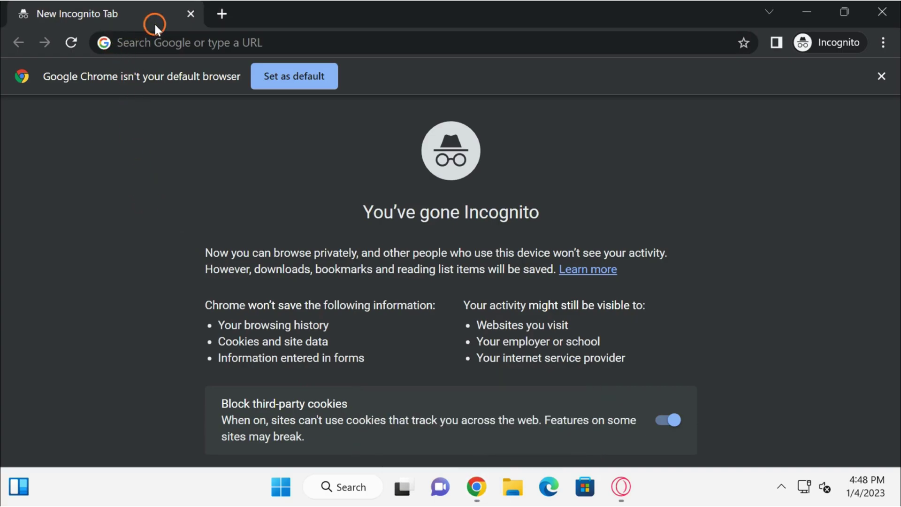
Reopen Chrome from its taskbar menu and desktop shortcut, closing each incognito window.
{"action": "right_click", "coordinate": [474, 489]}
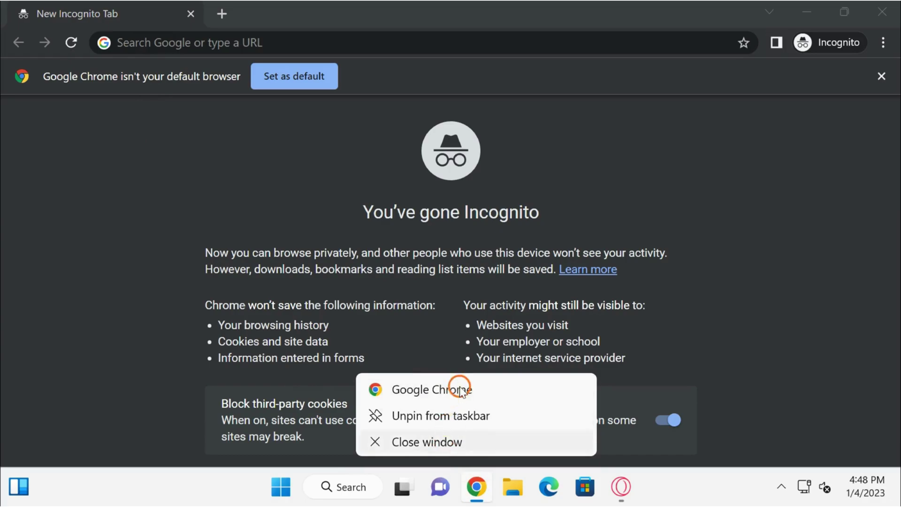
{"action": "left_click", "coordinate": [460, 389]}
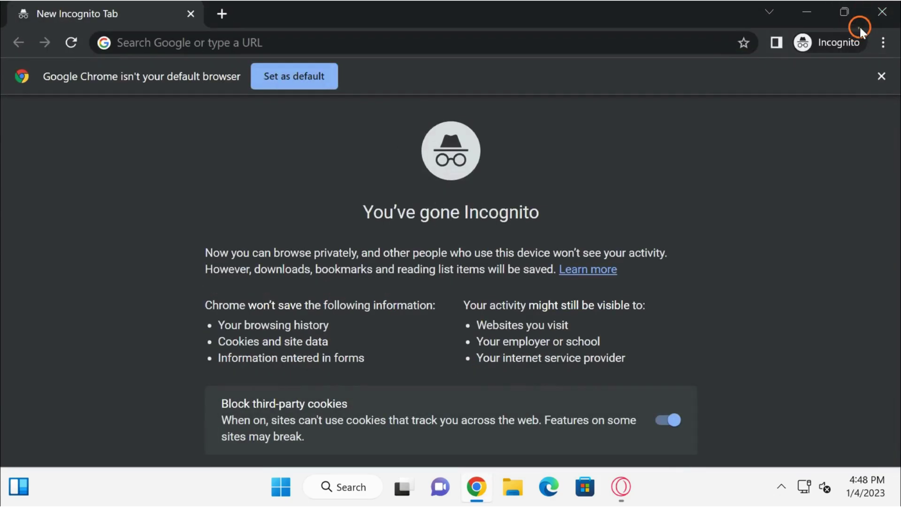
{"action": "left_click", "coordinate": [874, 17]}
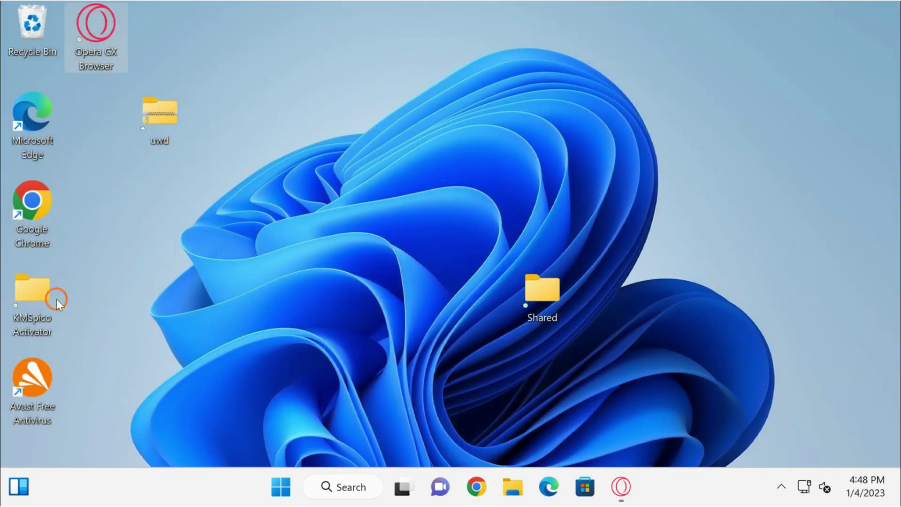
{"action": "left_click", "coordinate": [38, 189]}
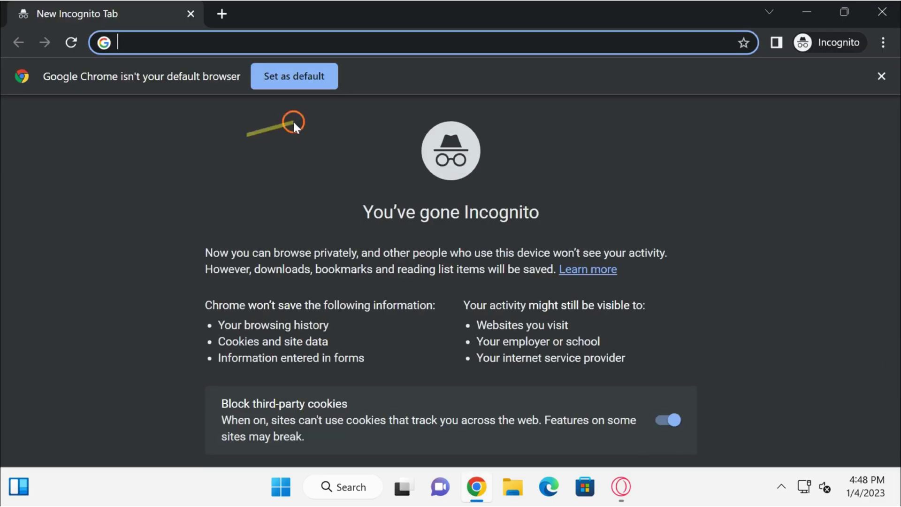
{"action": "left_click", "coordinate": [879, 15]}
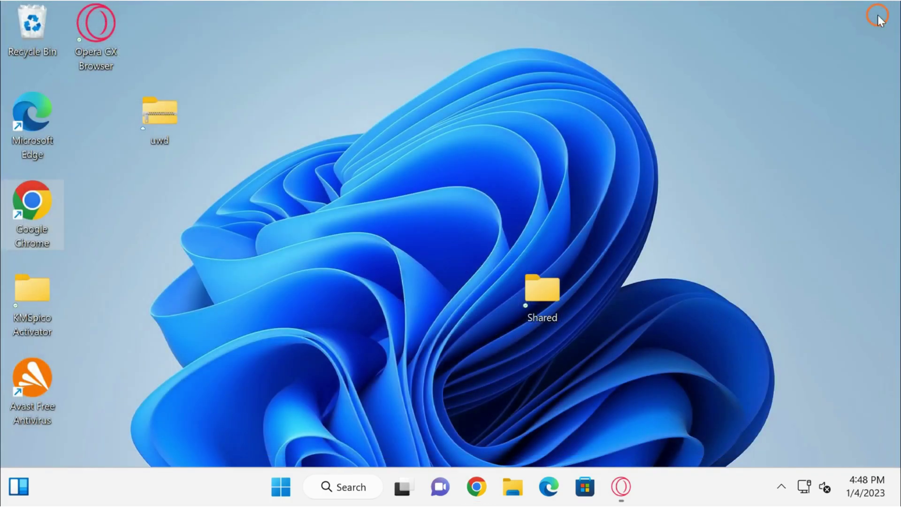